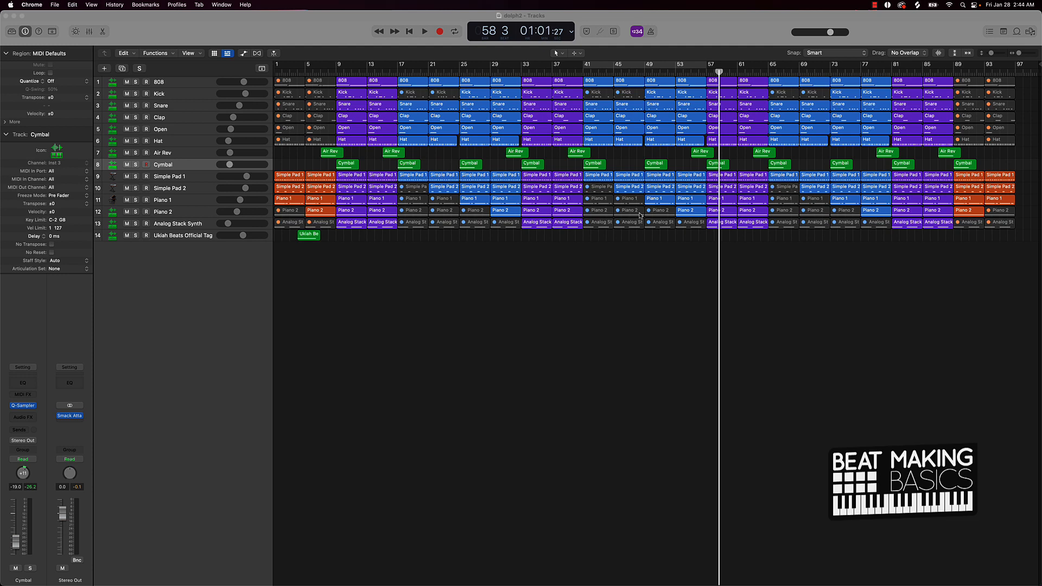
Return the playhead to the start of the project and leave no regions selected
{"action": "left_click", "coordinate": [557, 297]}
{"action": "key", "text": "Return"}
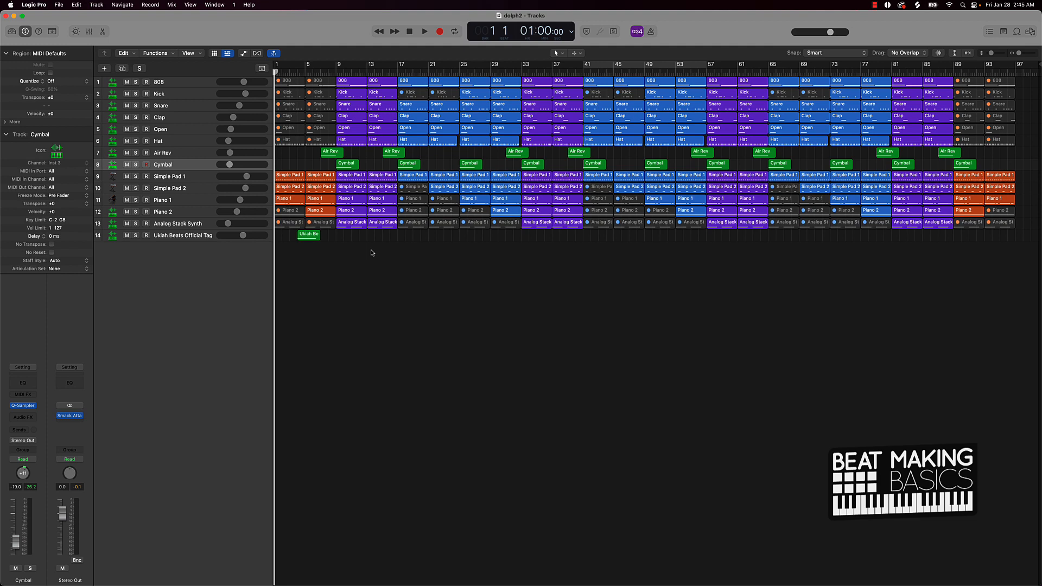
{"action": "left_click", "coordinate": [188, 84]}
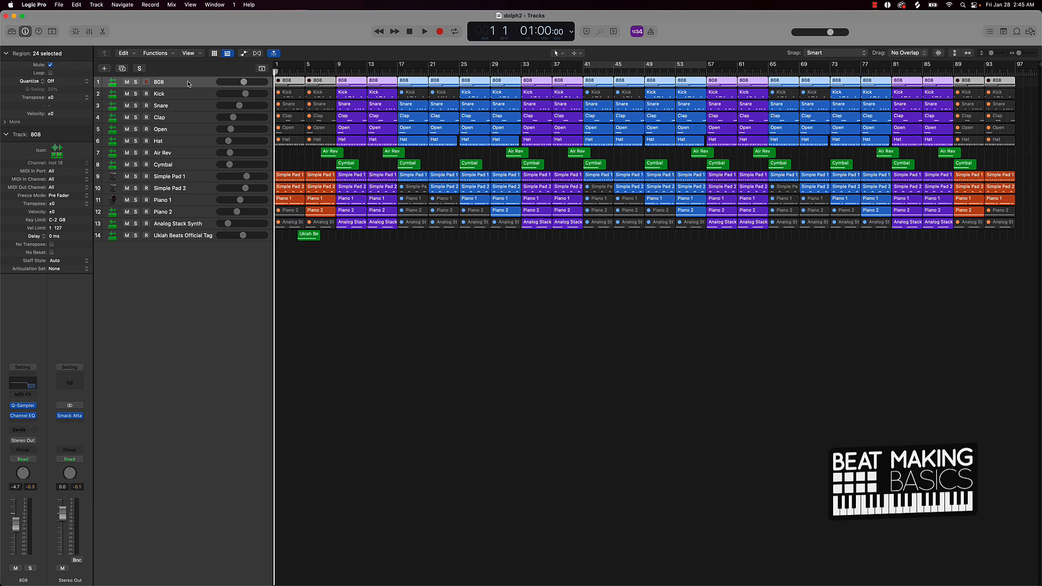
{"action": "left_click", "coordinate": [188, 239]}
{"action": "left_click", "coordinate": [440, 274]}
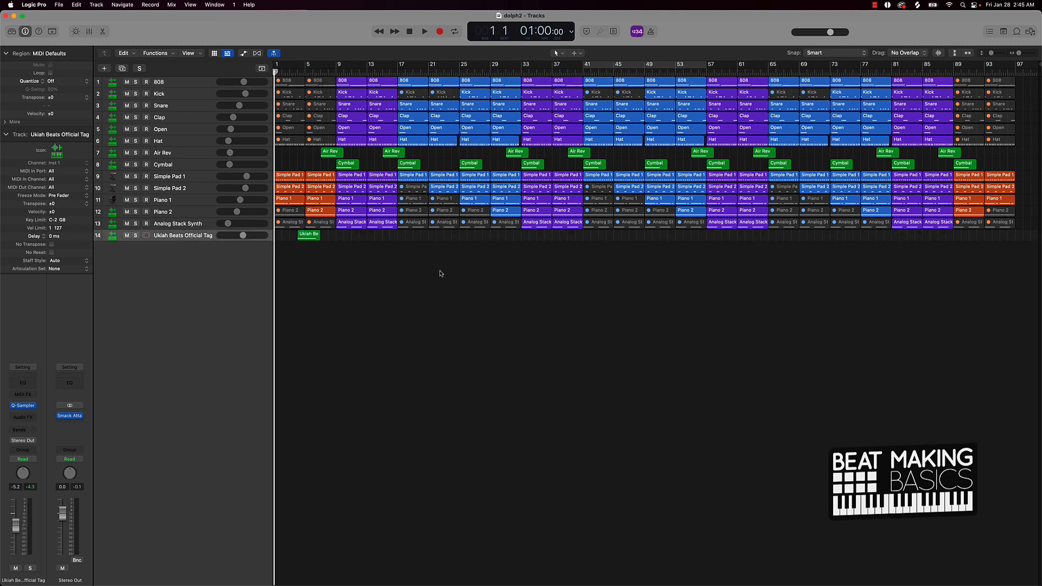
Select all regions and view the options for exporting all tracks as audio files, without exporting
{"action": "key", "text": "super+a"}
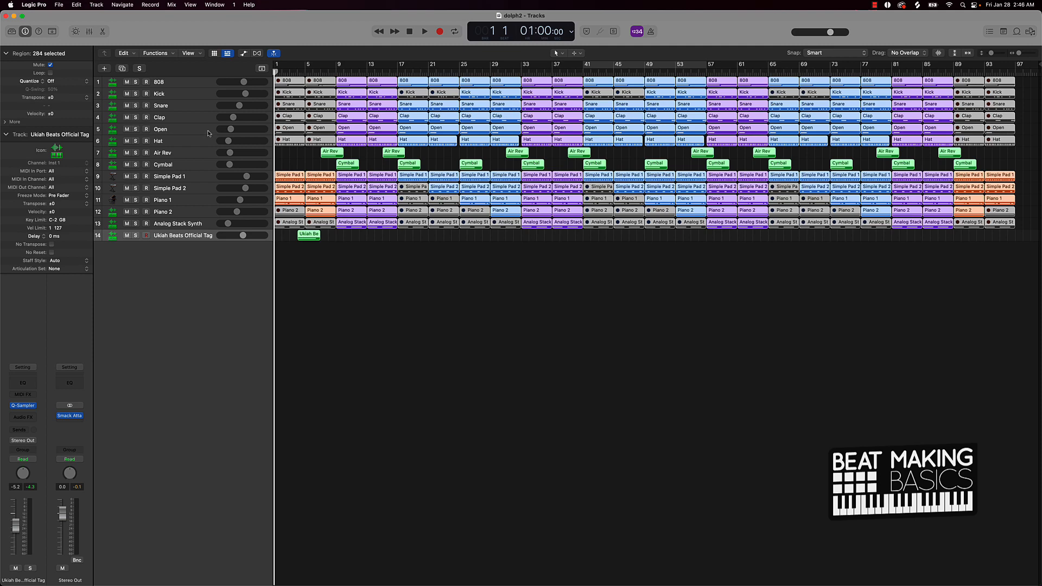
{"action": "key", "text": "super+shift+e"}
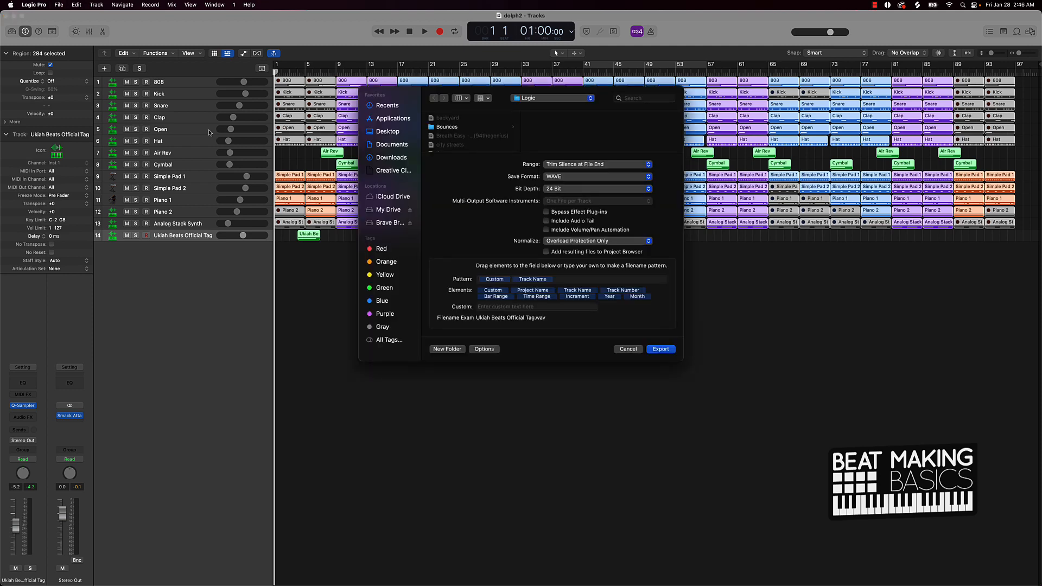
{"action": "left_click", "coordinate": [631, 352]}
{"action": "left_click", "coordinate": [530, 272]}
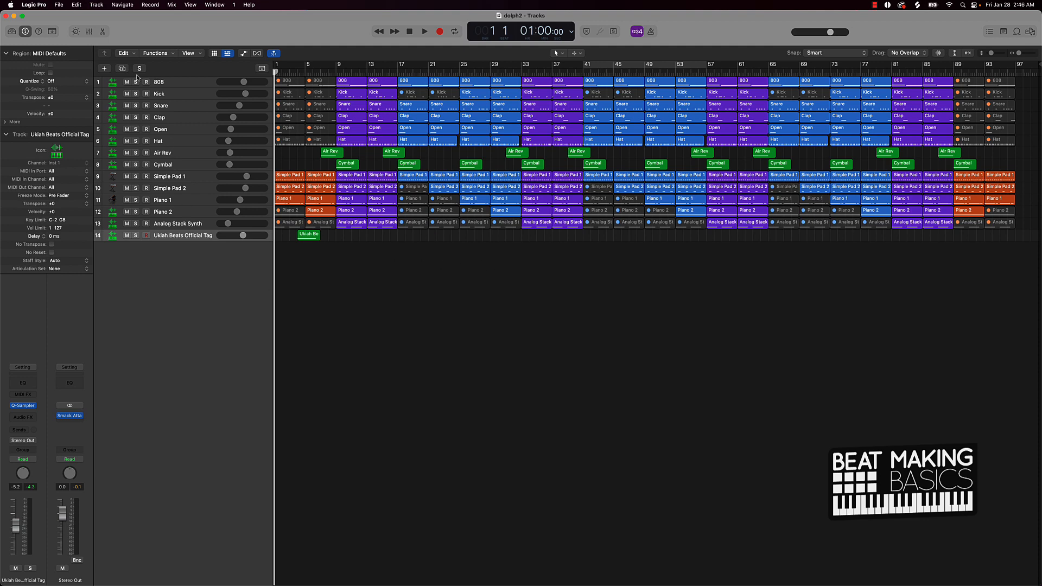
Show the mixer and select all channel strips from 808 through the two reverb aux channels
{"action": "left_click", "coordinate": [92, 32]}
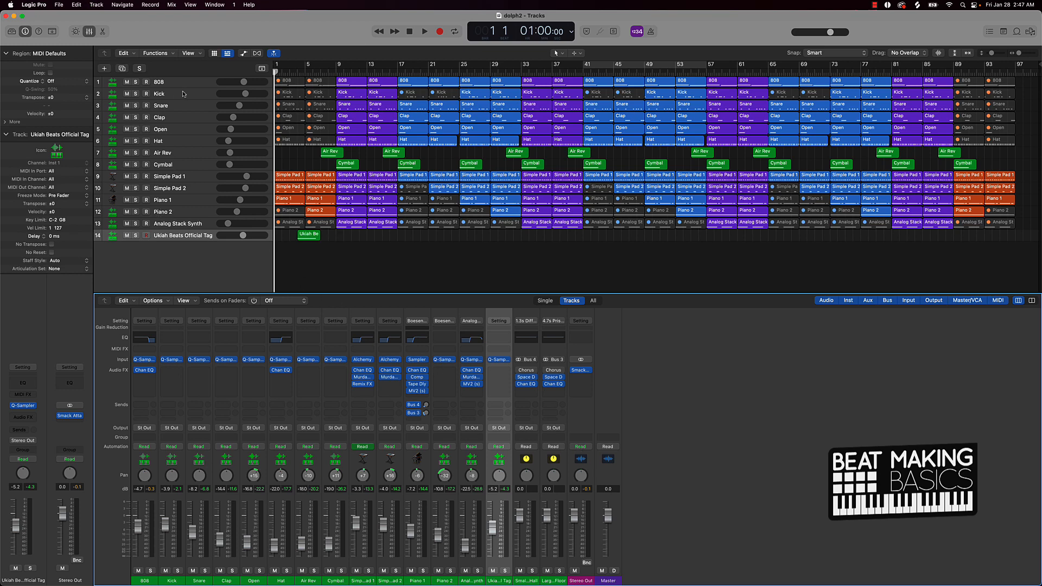
{"action": "left_click_drag", "start_coordinate": [145, 568], "coordinate": [555, 549]}
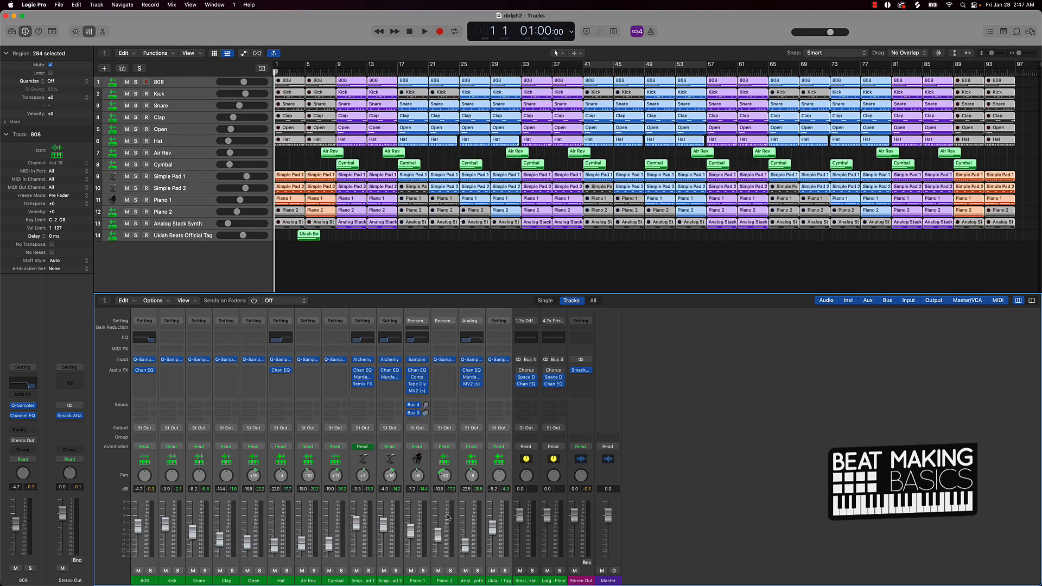
{"action": "left_click", "coordinate": [533, 562]}
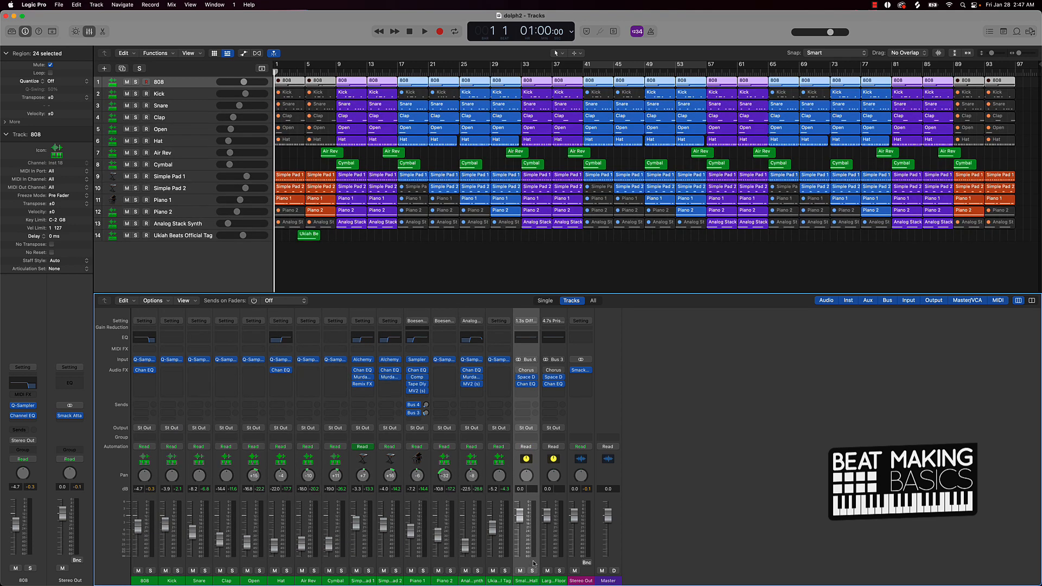
{"action": "left_click_drag", "start_coordinate": [555, 563], "coordinate": [128, 530]}
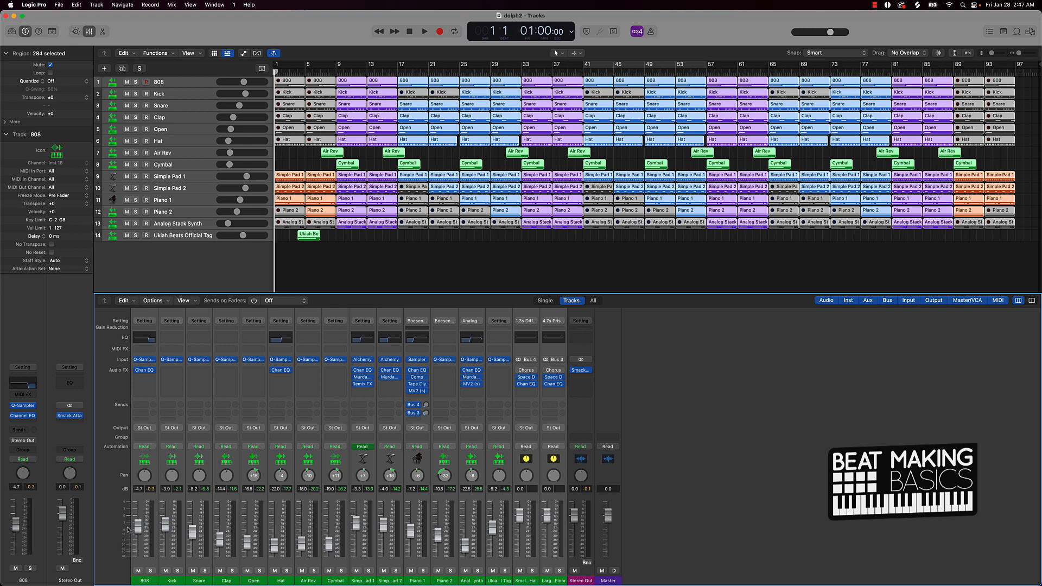
Clear the multiple channel selection and open the 808 channel's Channel EQ to view its high-frequency cut
{"action": "left_click", "coordinate": [268, 458]}
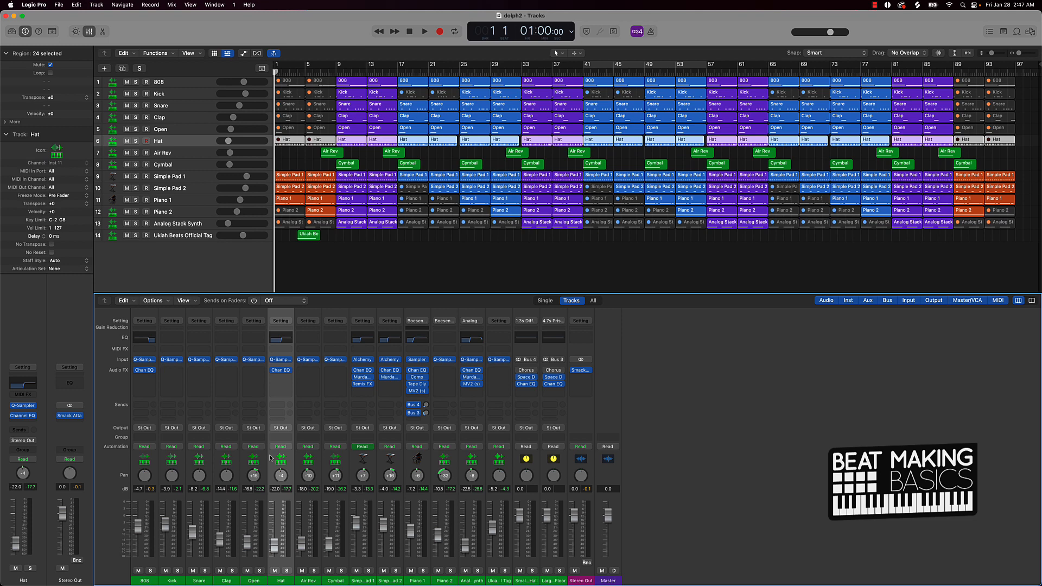
{"action": "left_click", "coordinate": [393, 269]}
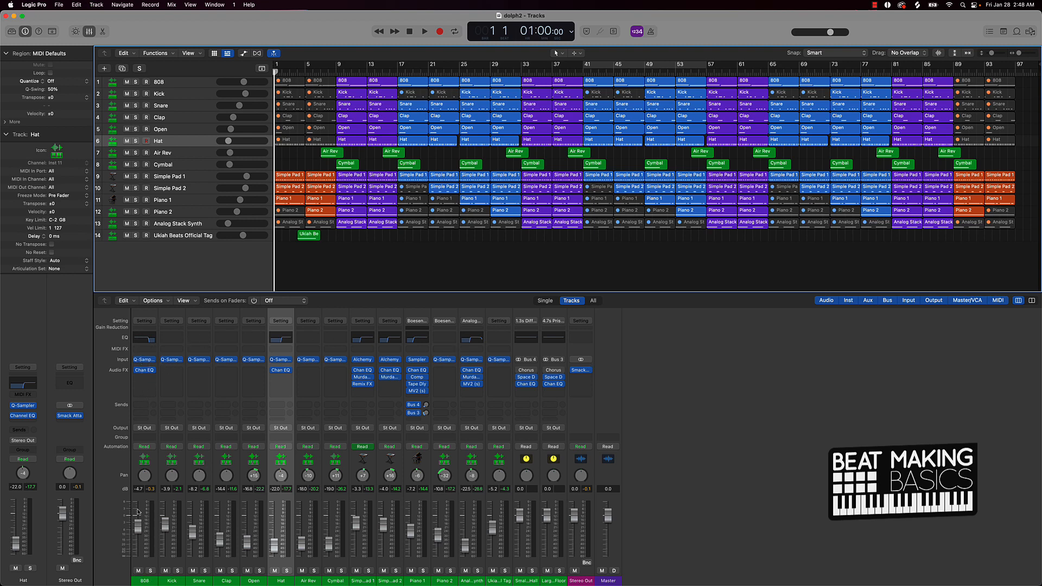
{"action": "left_click", "coordinate": [136, 560]}
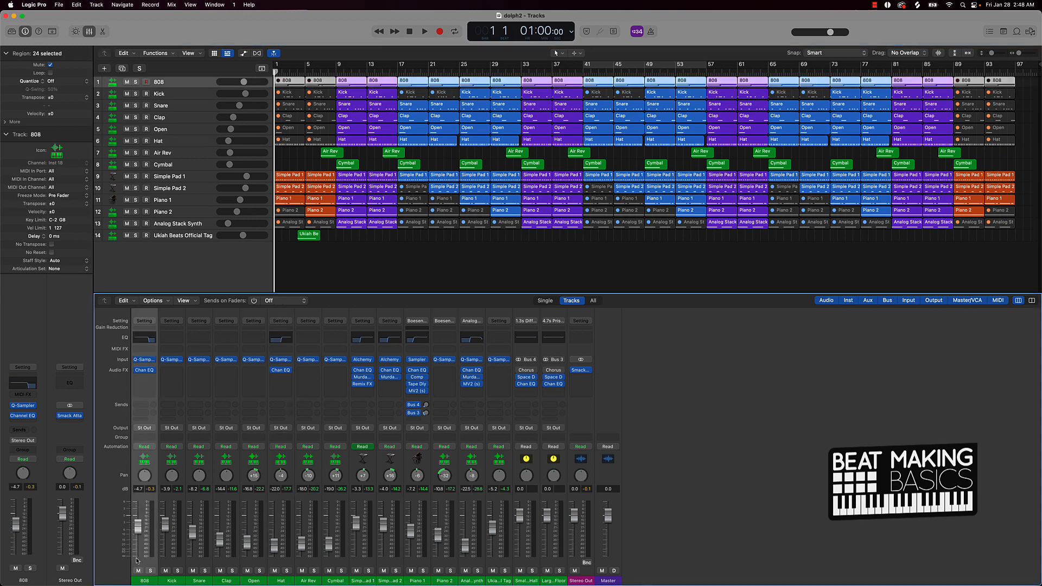
{"action": "left_click", "coordinate": [145, 337]}
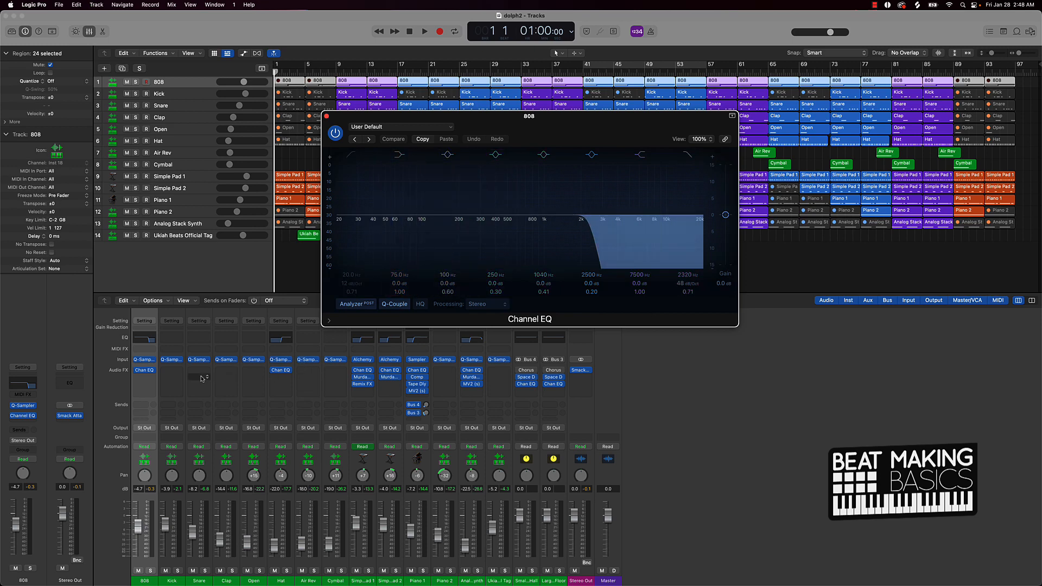
Add a Channel EQ to the Snare with a 48 dB/oct low cut at about 195 Hz, and close the EQ windows
{"action": "left_click", "coordinate": [198, 338]}
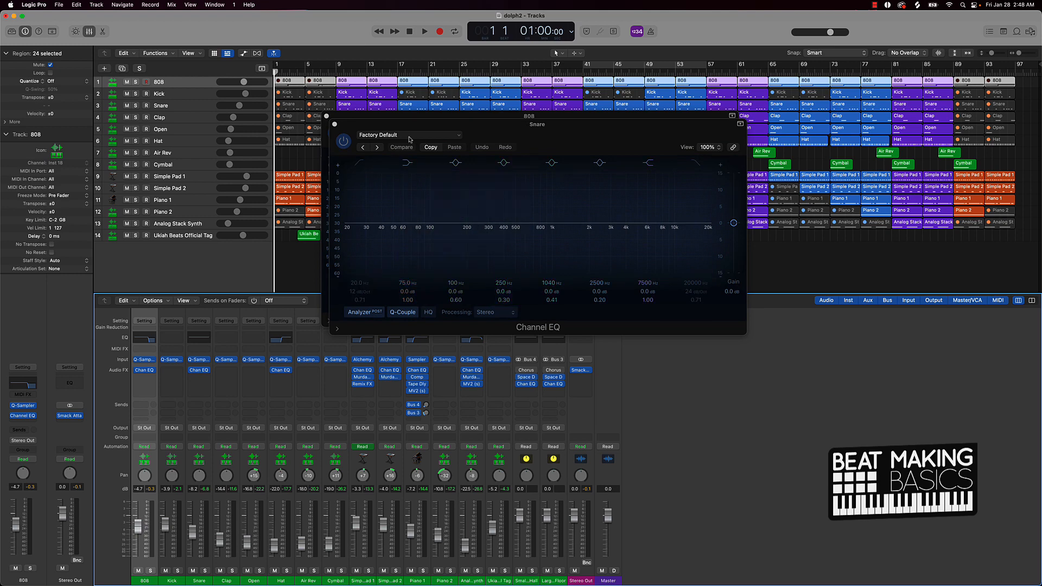
{"action": "left_click", "coordinate": [359, 162]}
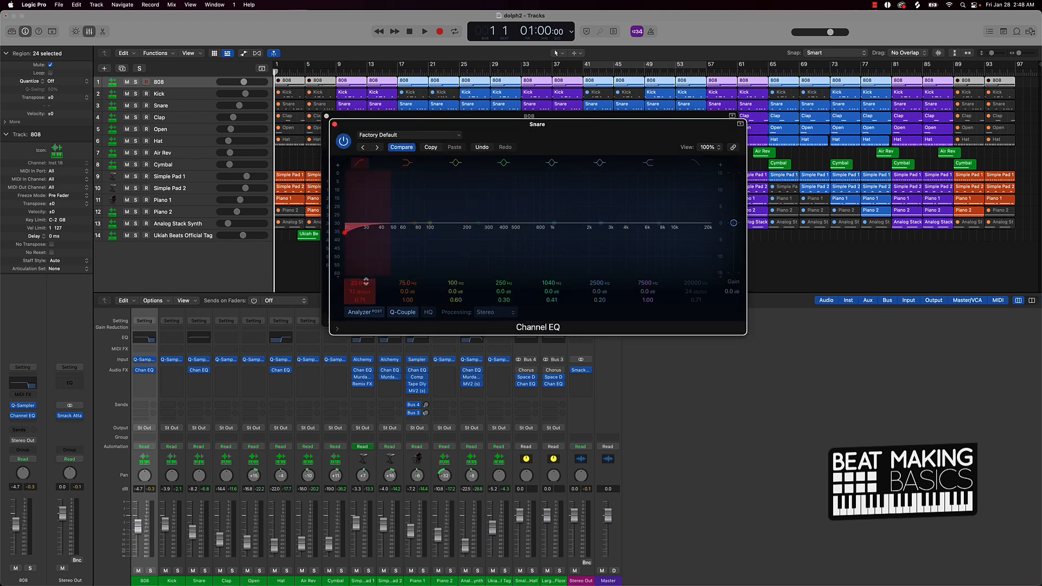
{"action": "left_click_drag", "start_coordinate": [368, 296], "coordinate": [369, 294]}
{"action": "left_click_drag", "start_coordinate": [345, 232], "coordinate": [456, 232]}
{"action": "left_click_drag", "start_coordinate": [358, 284], "coordinate": [356, 278]}
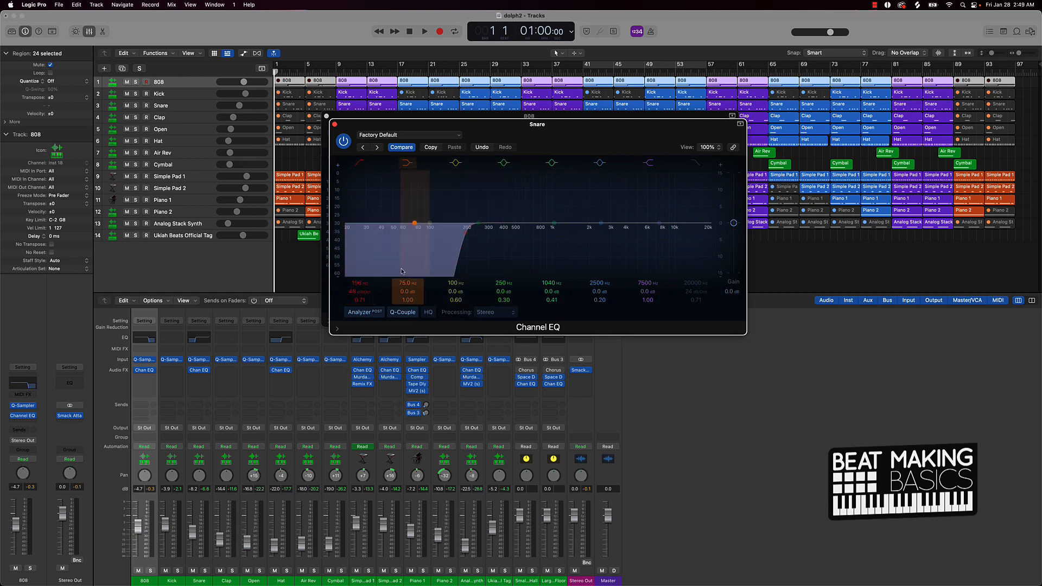
{"action": "left_click", "coordinate": [335, 125]}
{"action": "left_click", "coordinate": [327, 116]}
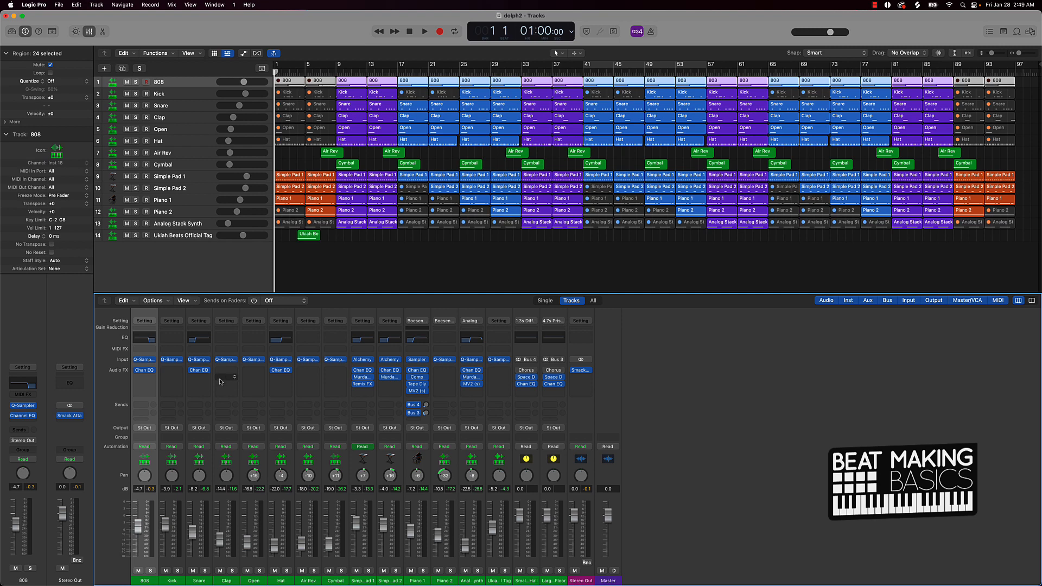
Add a Channel EQ to the Clap channel with a 48 dB/oct low cut at about 194 Hz
{"action": "left_click", "coordinate": [225, 339]}
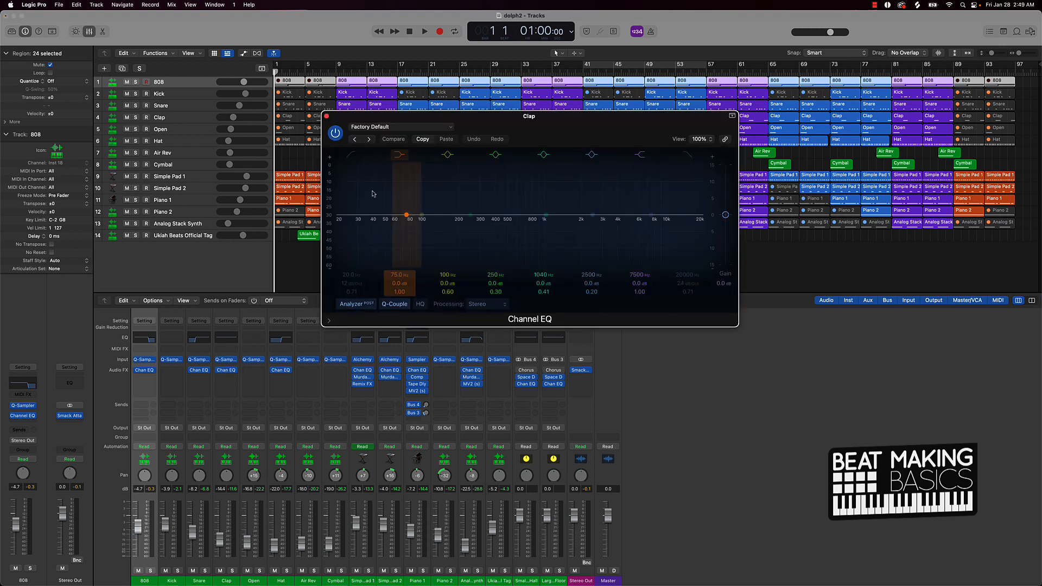
{"action": "left_click", "coordinate": [355, 158]}
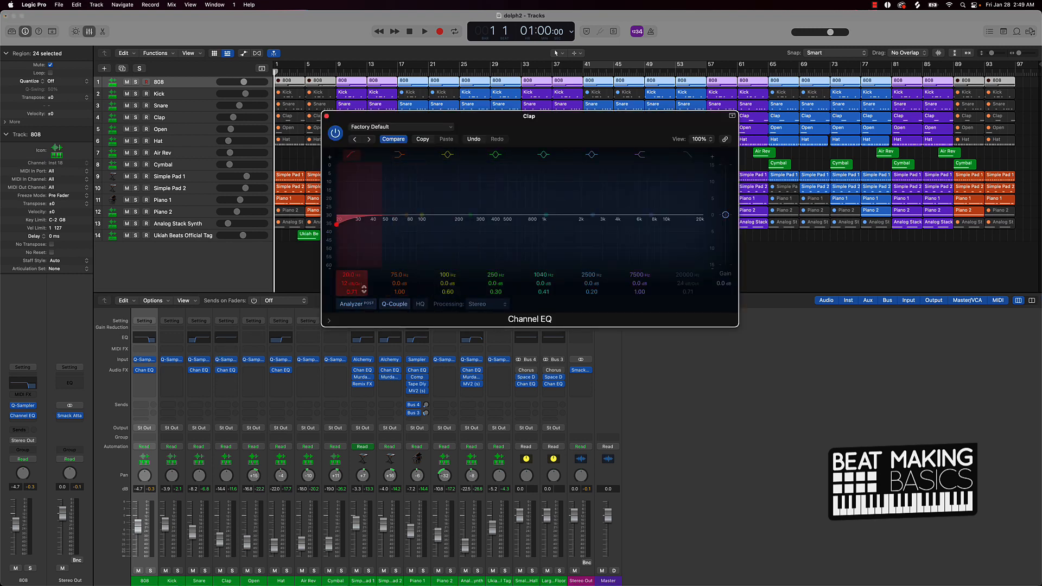
{"action": "left_click_drag", "start_coordinate": [358, 284], "coordinate": [348, 258]}
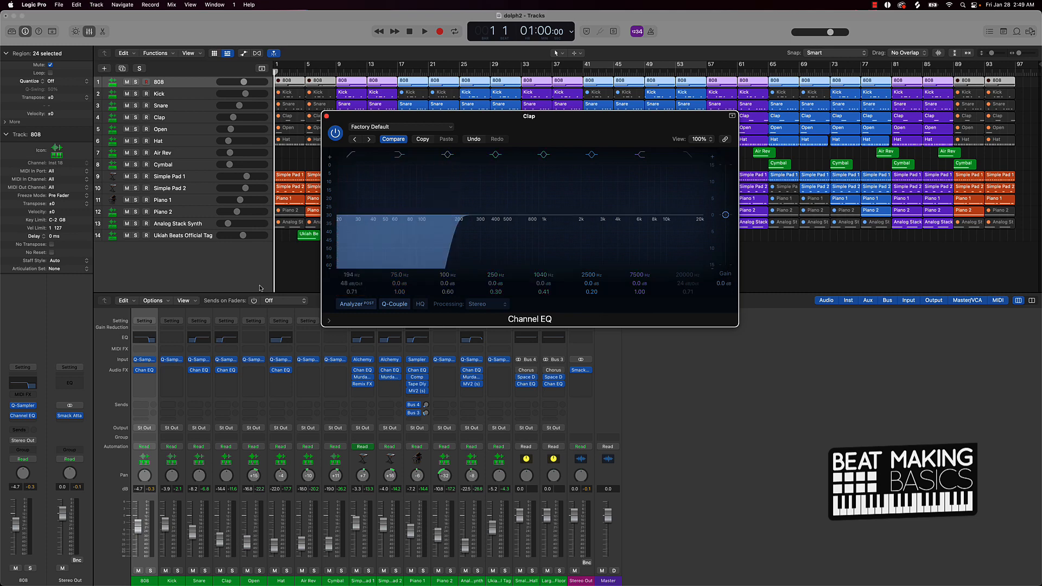
Add a Channel EQ to the Open channel with a 48 dB/oct low cut at about 195 Hz, and close the EQ windows
{"action": "left_click", "coordinate": [254, 338]}
{"action": "left_click", "coordinate": [362, 162]}
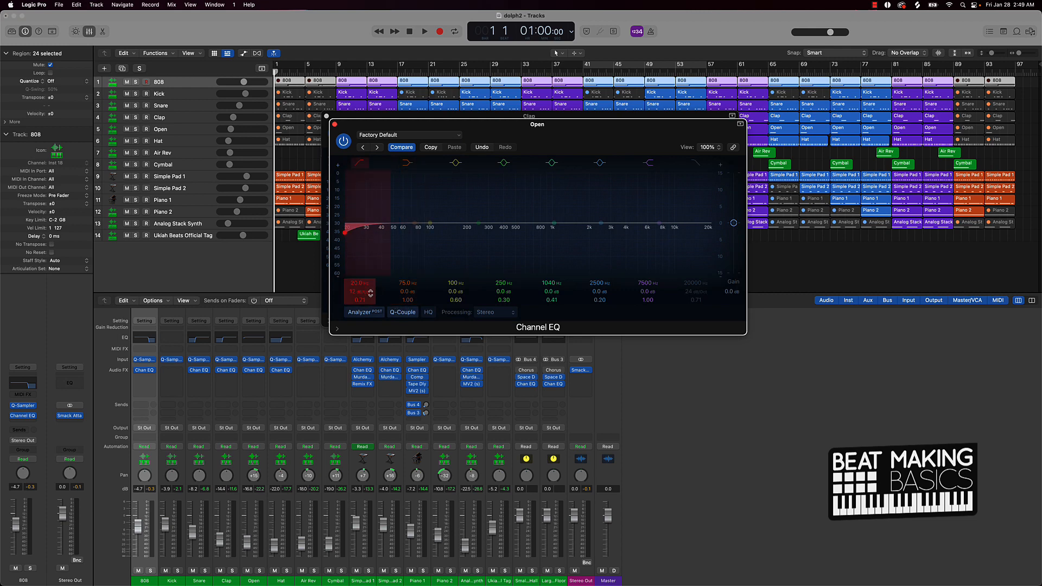
{"action": "left_click_drag", "start_coordinate": [372, 293], "coordinate": [359, 260]}
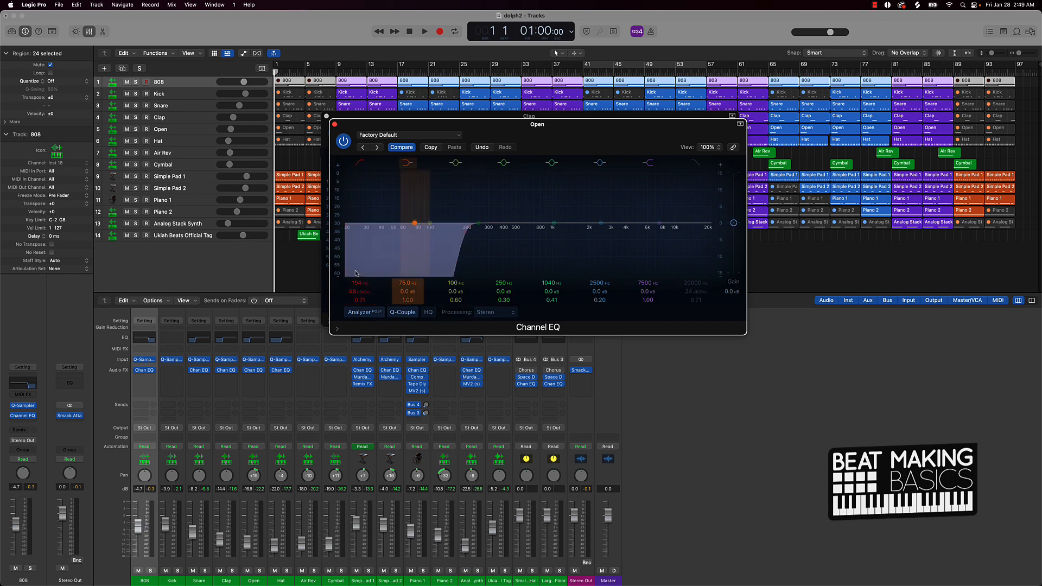
{"action": "left_click", "coordinate": [335, 124]}
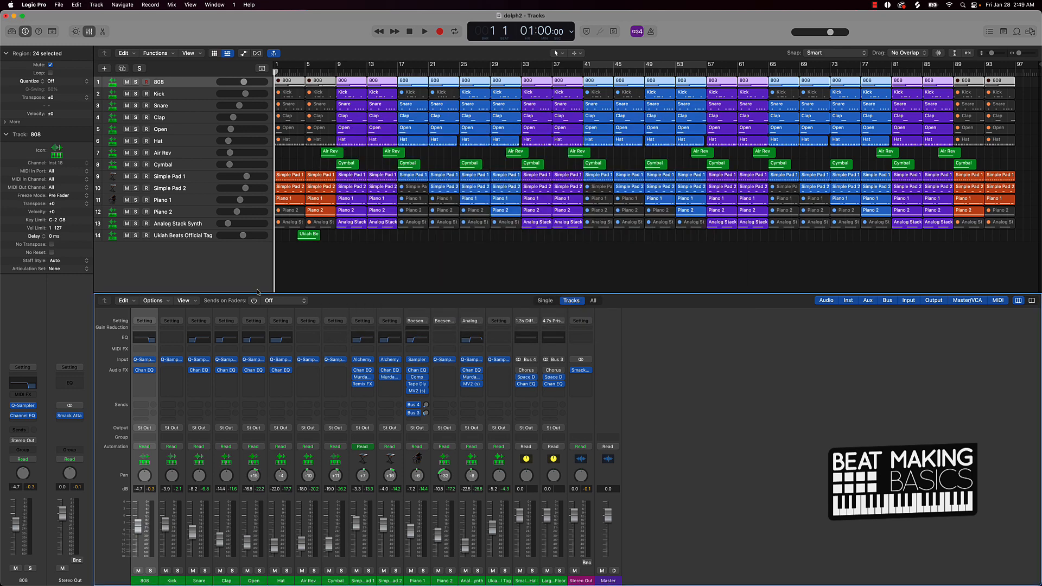
Copy the Hat's Channel EQ to the Air Rev, Cymbal, Piano 2 and Official Tag channels
{"action": "mouse_move", "coordinate": [283, 373]}
{"action": "left_click_drag", "start_coordinate": [281, 373], "coordinate": [496, 371]}
{"action": "left_click_drag", "start_coordinate": [325, 373], "coordinate": [174, 371]}
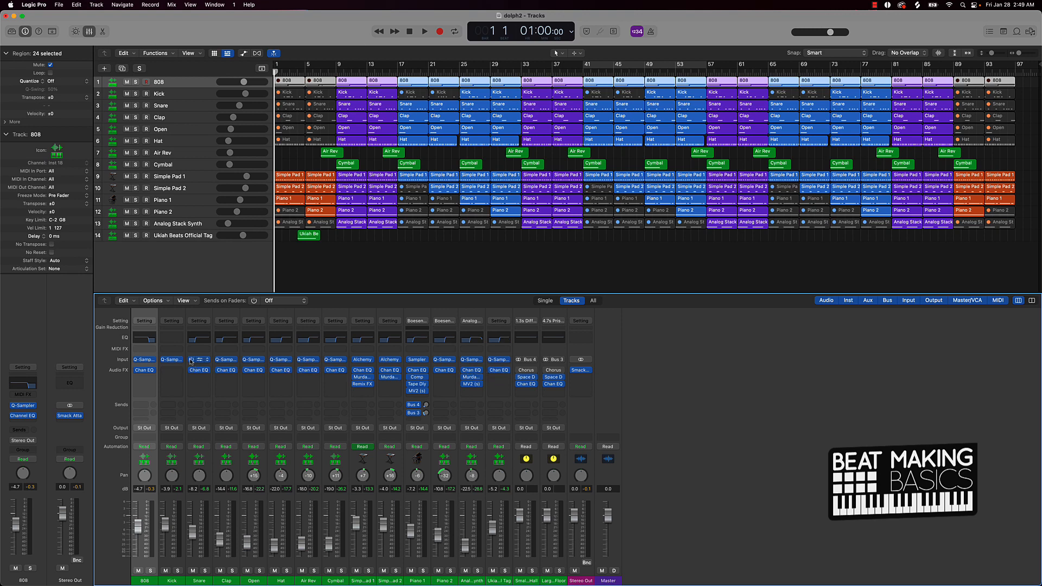
Add a Channel EQ to the Kick channel with a 48 dB/oct low cut at about 31 Hz, and close its window
{"action": "left_click", "coordinate": [184, 342]}
{"action": "left_click", "coordinate": [351, 155]}
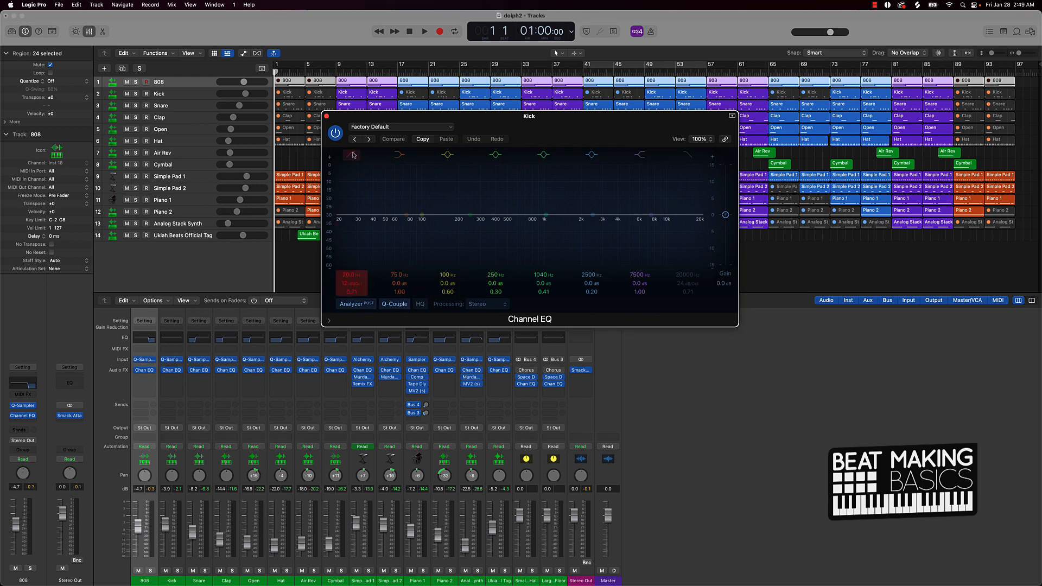
{"action": "left_click_drag", "start_coordinate": [362, 284], "coordinate": [362, 278]}
{"action": "left_click_drag", "start_coordinate": [342, 223], "coordinate": [361, 224]}
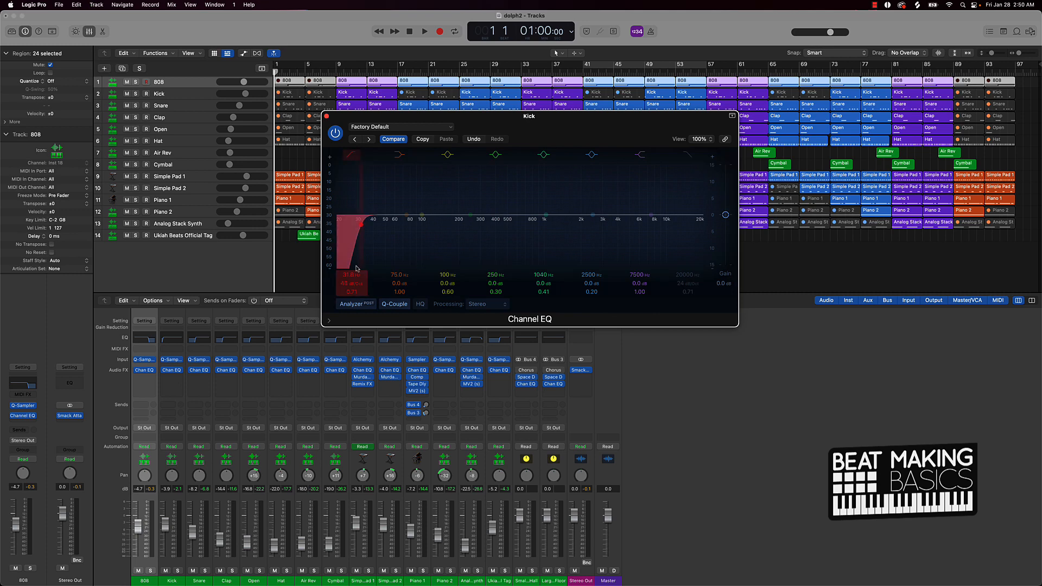
{"action": "left_click", "coordinate": [326, 116]}
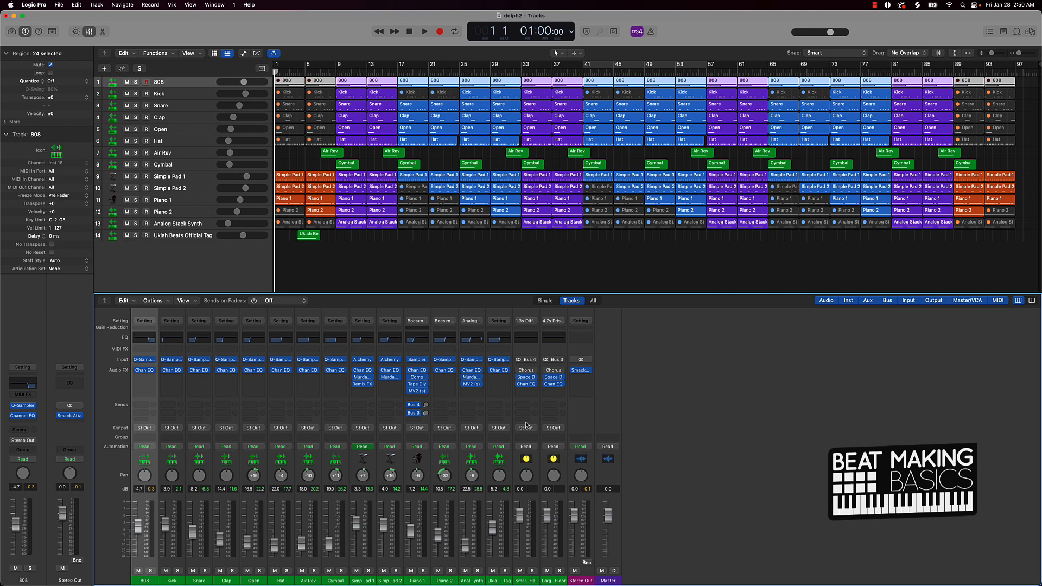
Deselect the regions and play the beat from about bar 8 to listen to the mix
{"action": "left_click", "coordinate": [414, 250]}
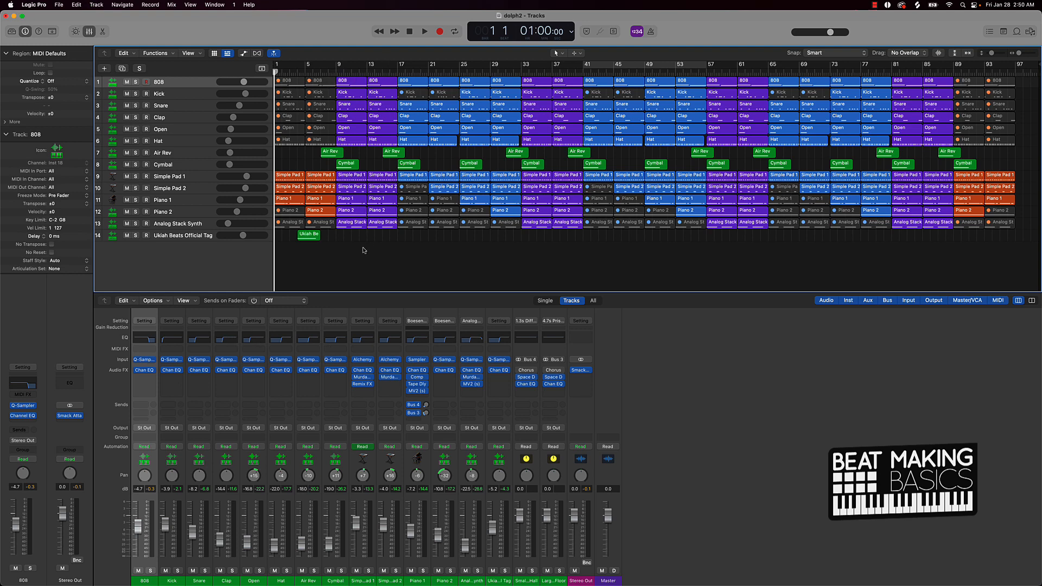
{"action": "left_click", "coordinate": [329, 70]}
{"action": "key", "text": "space"}
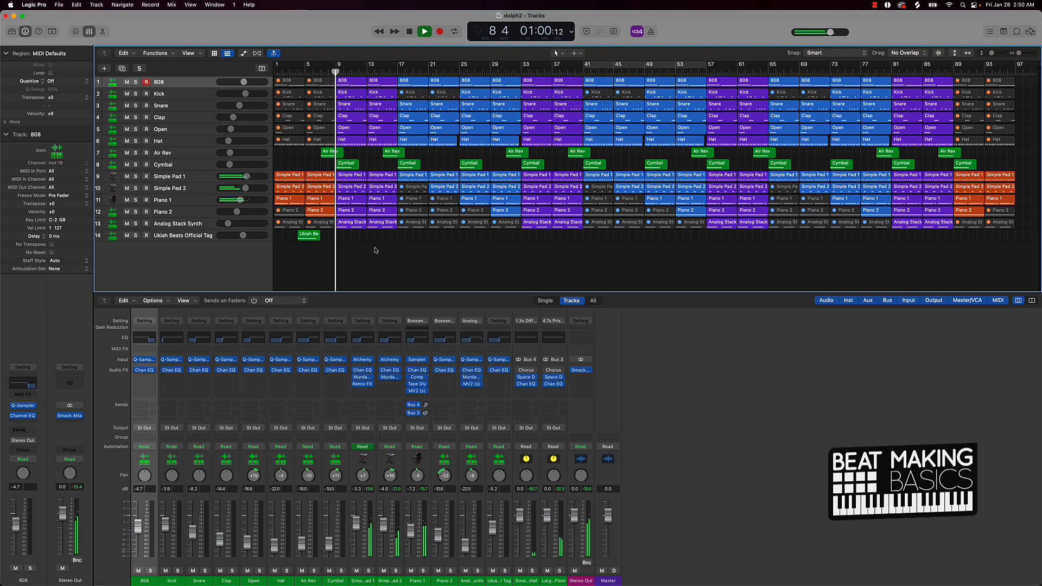
{"action": "left_click", "coordinate": [179, 489]}
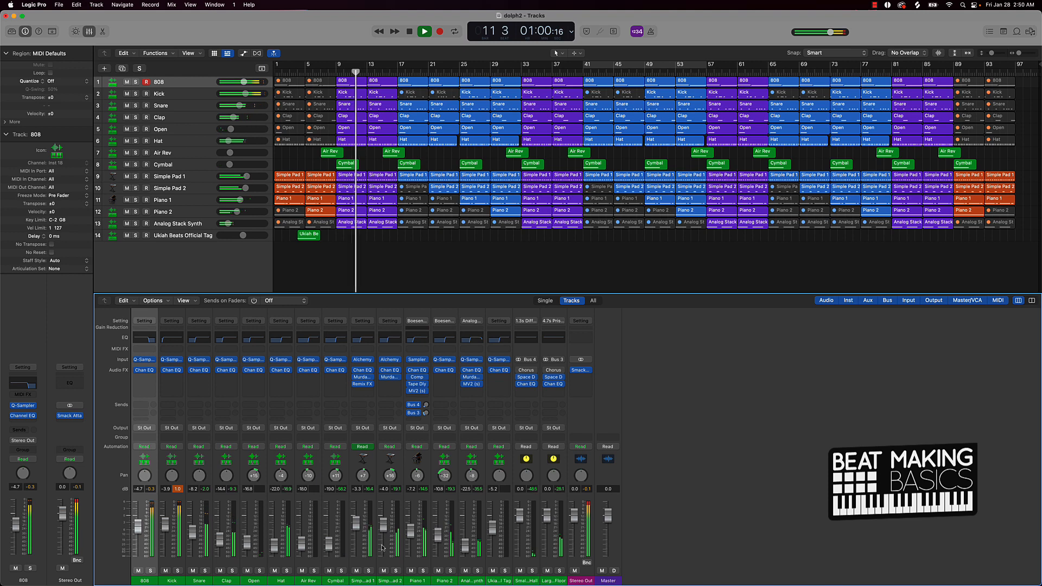
Lower the Hat channel's low-cut frequency to about 464 Hz in its Channel EQ, close it and stop playback
{"action": "left_click", "coordinate": [281, 370]}
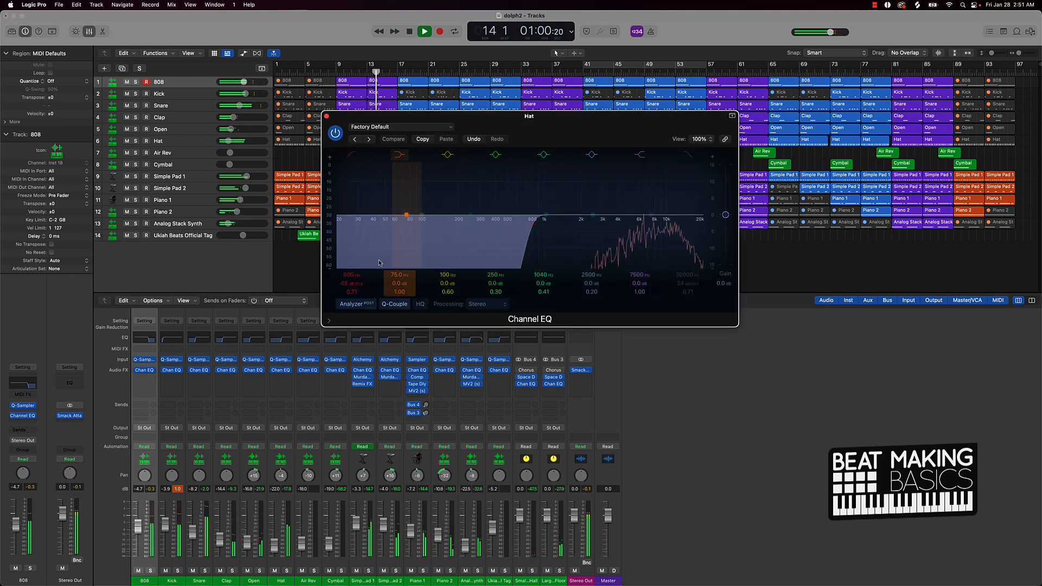
{"action": "left_click_drag", "start_coordinate": [350, 274], "coordinate": [363, 267]}
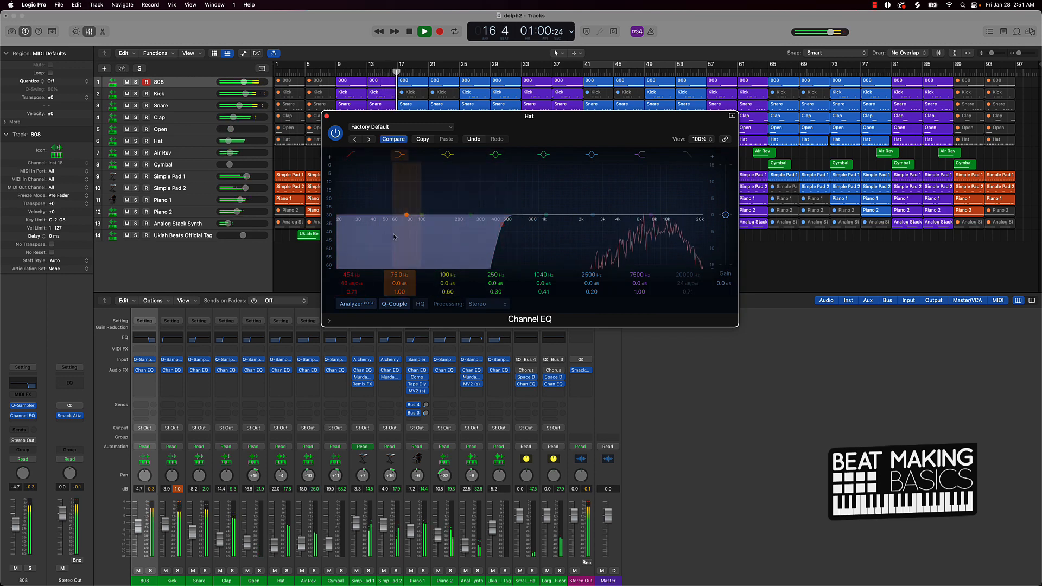
{"action": "left_click", "coordinate": [326, 116]}
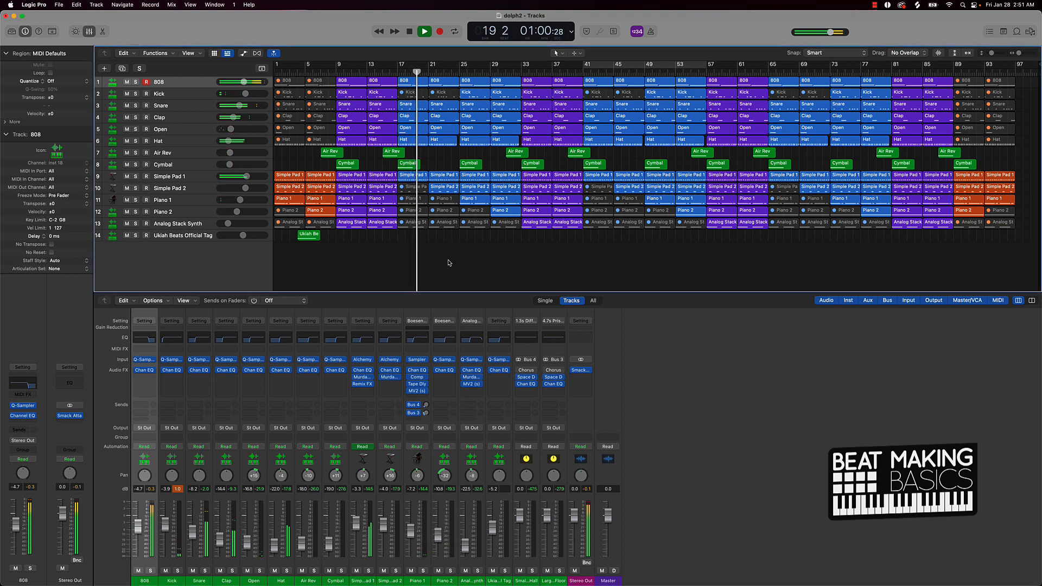
{"action": "key", "text": "space"}
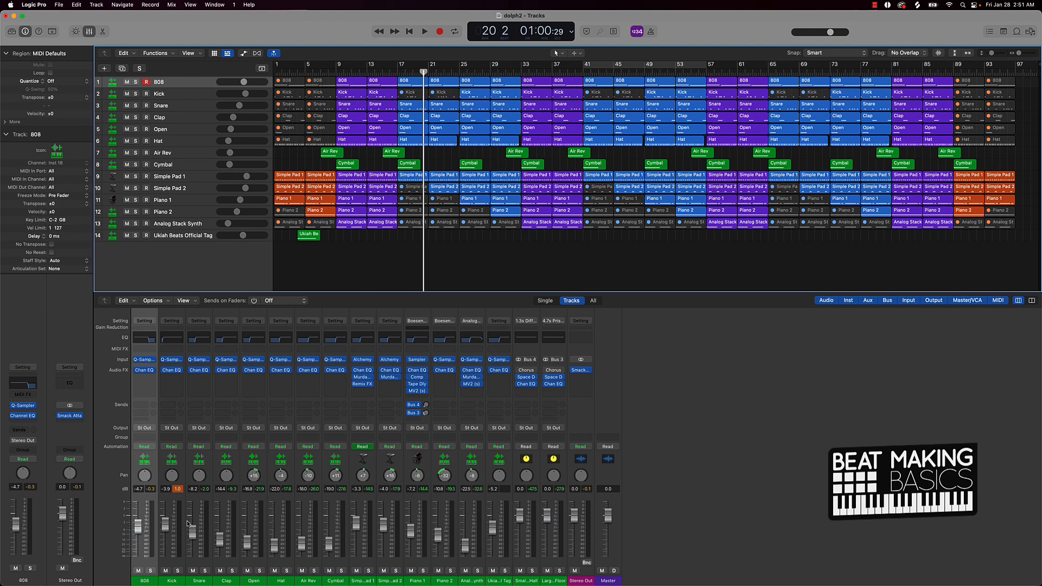
Inspect the Quick Sampler instruments on the Snare and Cymbal channels, close each window and deselect the regions
{"action": "left_click", "coordinate": [201, 561]}
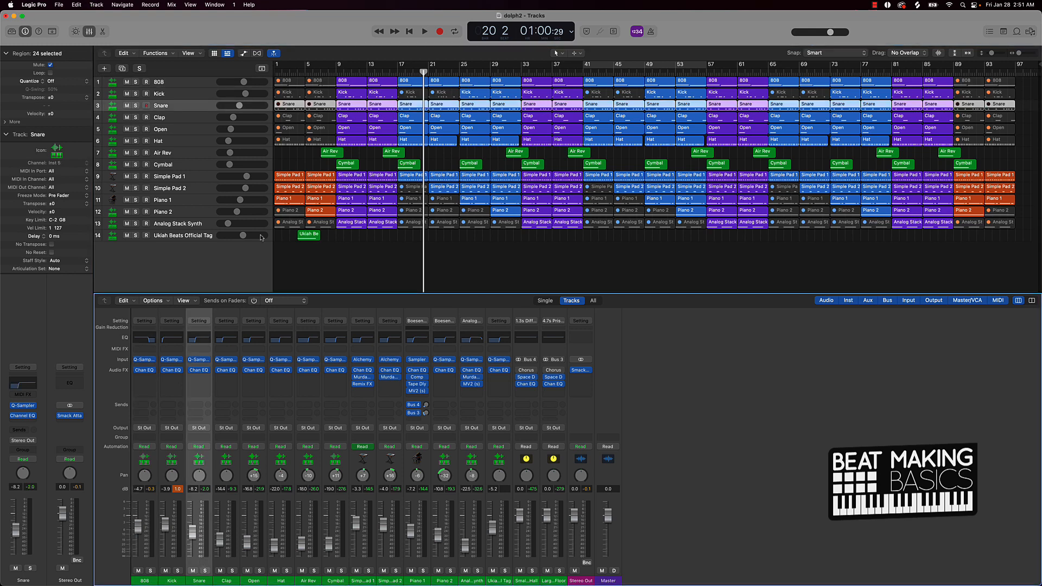
{"action": "left_click", "coordinate": [22, 407]}
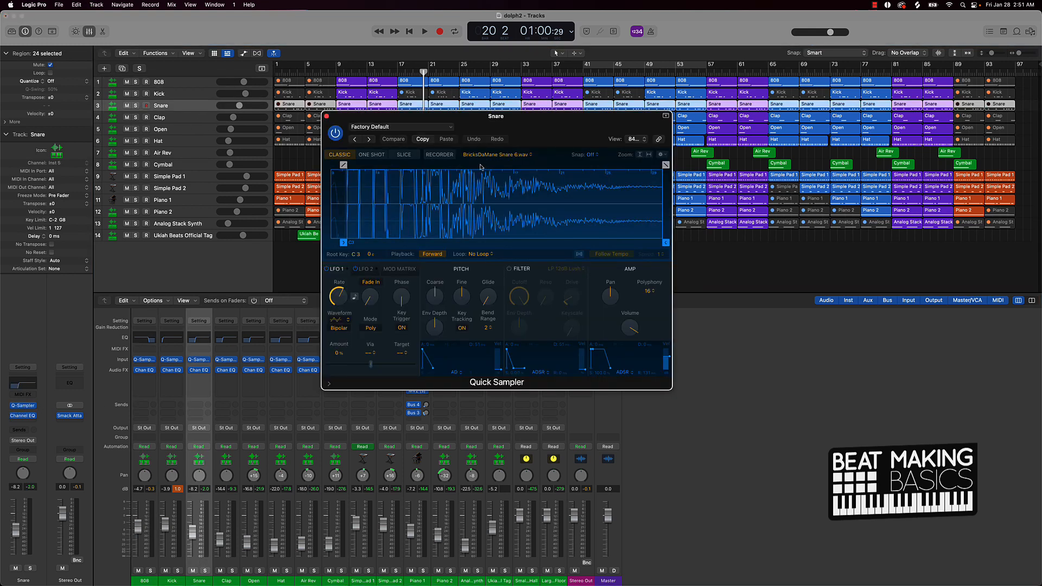
{"action": "left_click", "coordinate": [327, 116]}
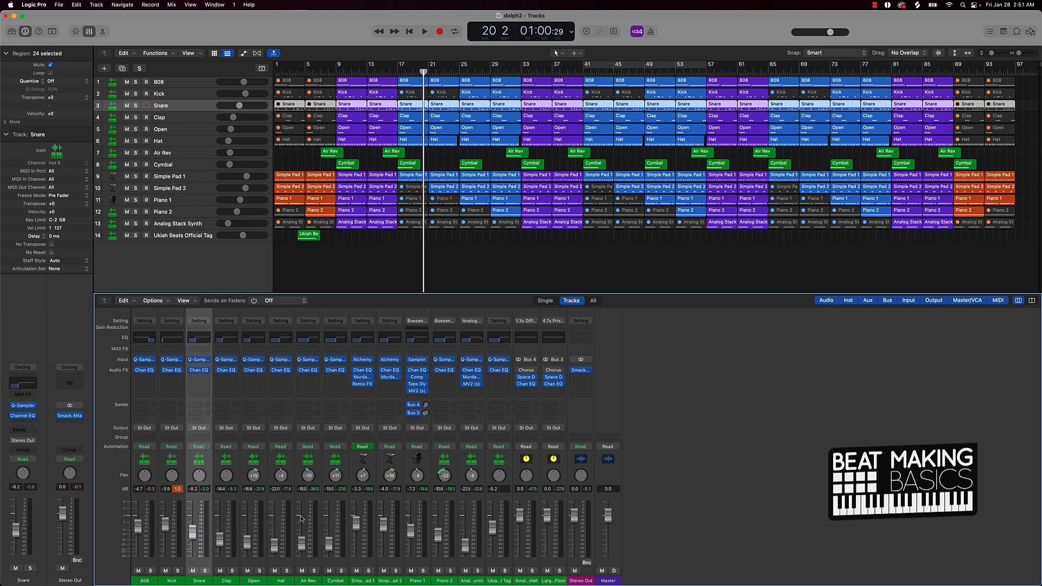
{"action": "left_click", "coordinate": [339, 565]}
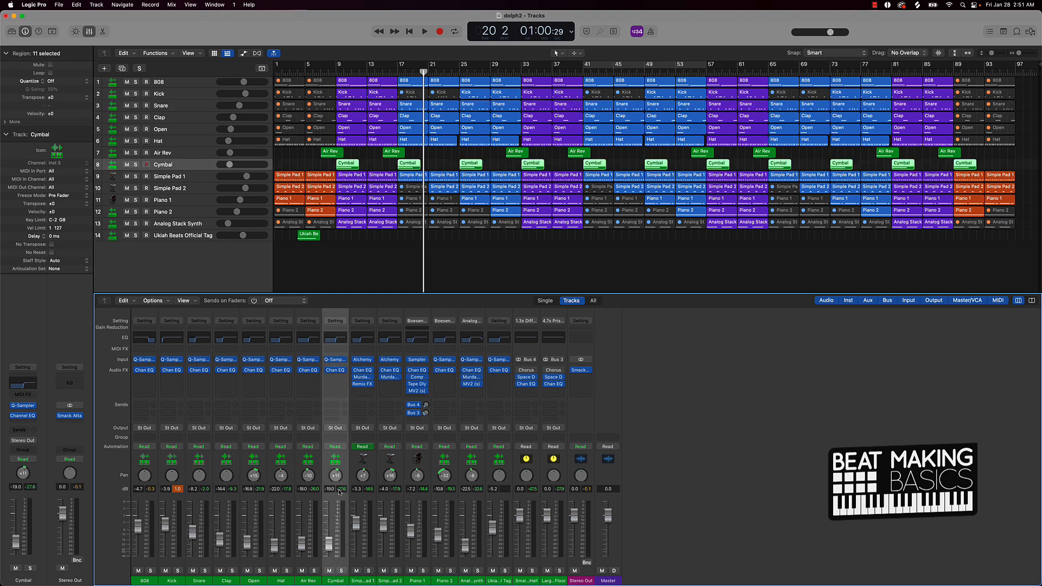
{"action": "left_click", "coordinate": [335, 361]}
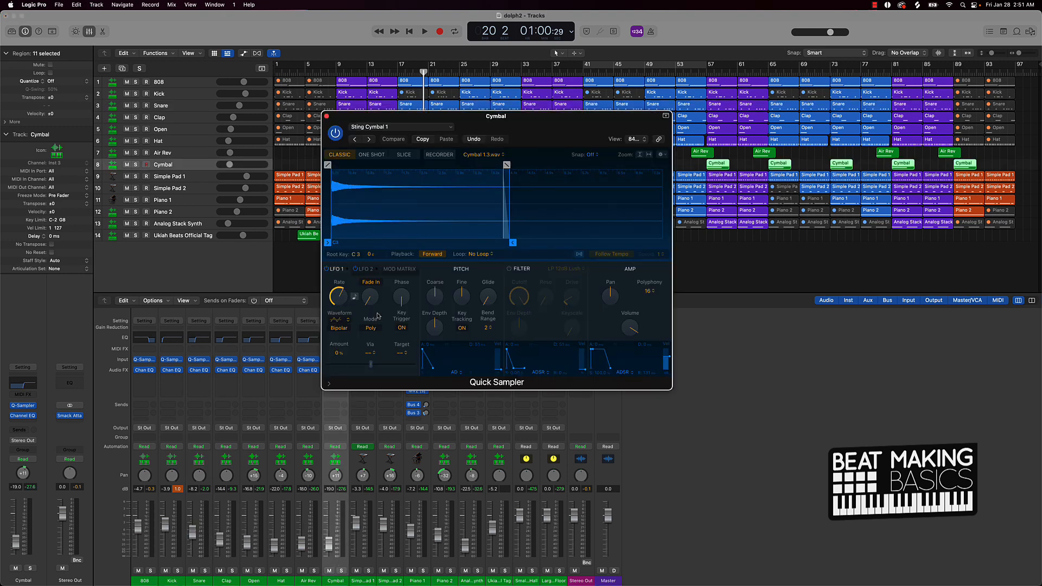
{"action": "left_click", "coordinate": [326, 115]}
{"action": "left_click", "coordinate": [388, 246]}
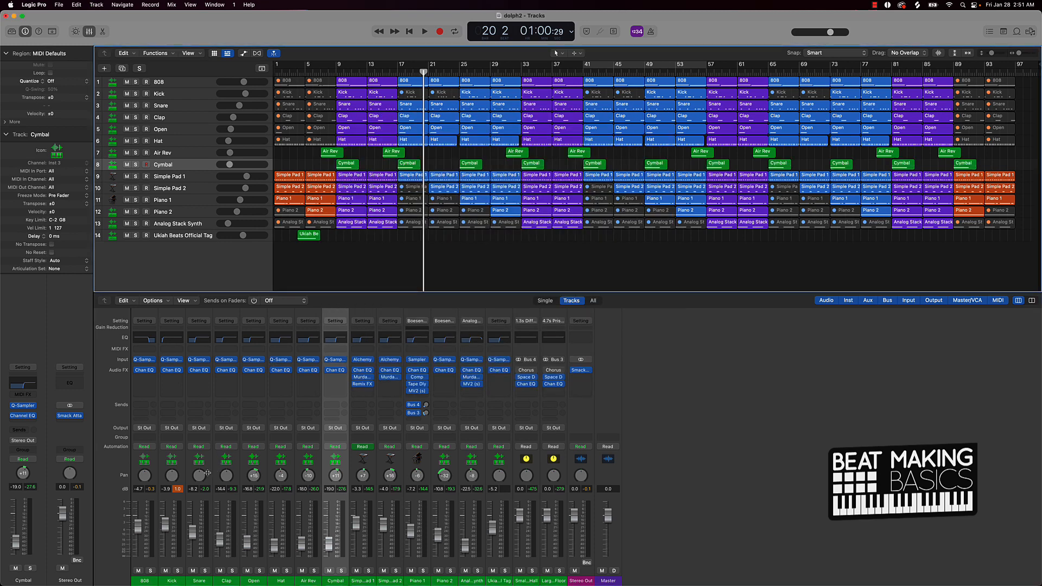
Clear the mixer's peak level readings, then view the Smack Attack plug-in on the Stereo Out channel, close it and deselect the regions
{"action": "left_click", "coordinate": [178, 489]}
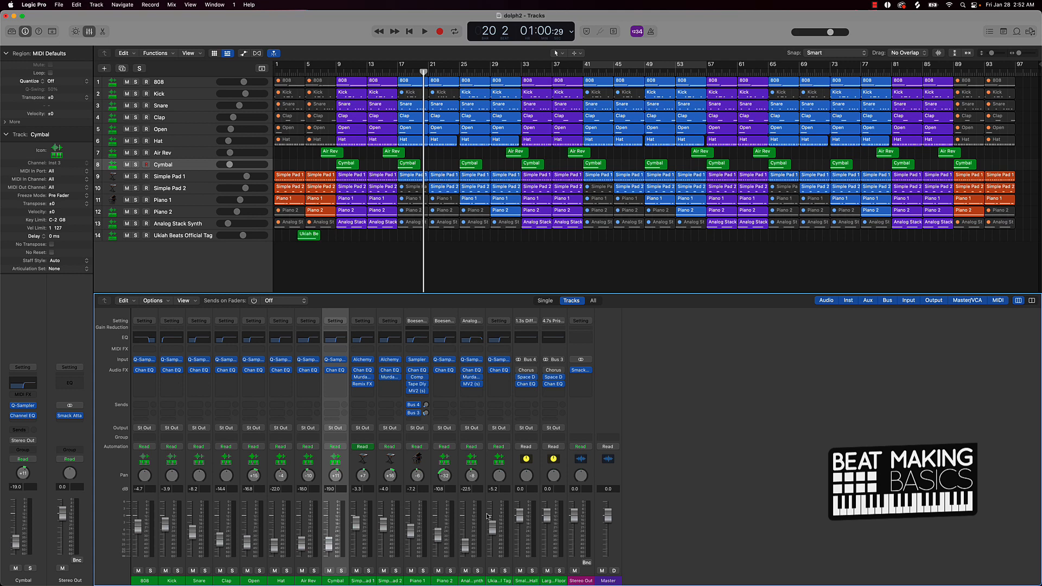
{"action": "left_click", "coordinate": [588, 573]}
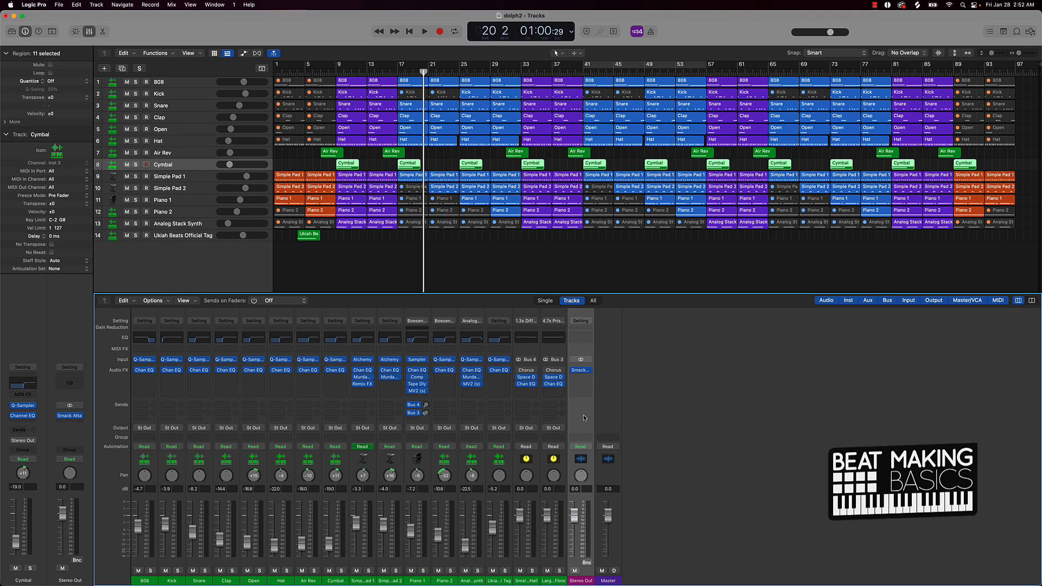
{"action": "left_click", "coordinate": [582, 372]}
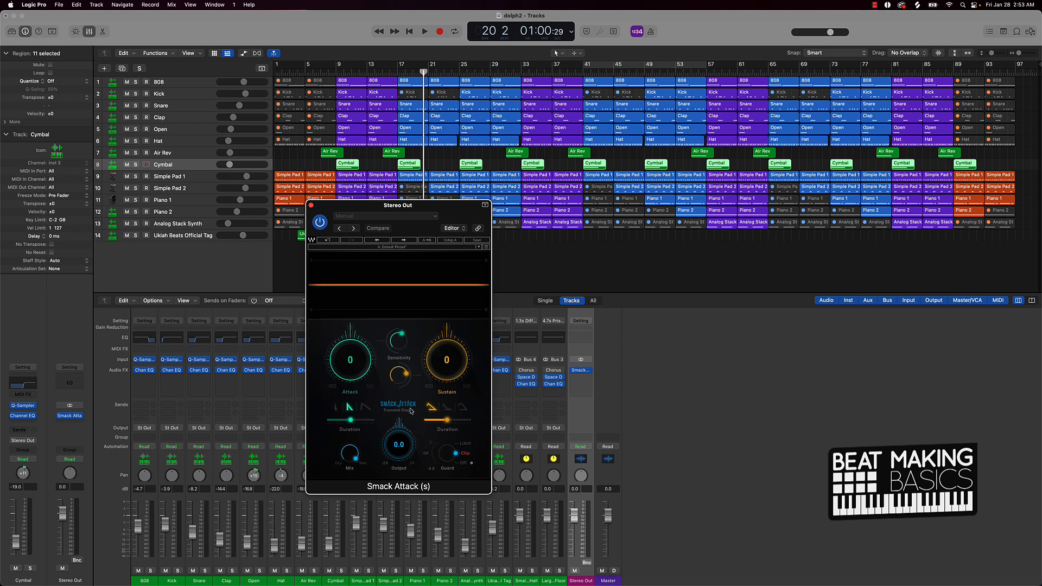
{"action": "left_click", "coordinate": [311, 206]}
{"action": "left_click", "coordinate": [346, 259]}
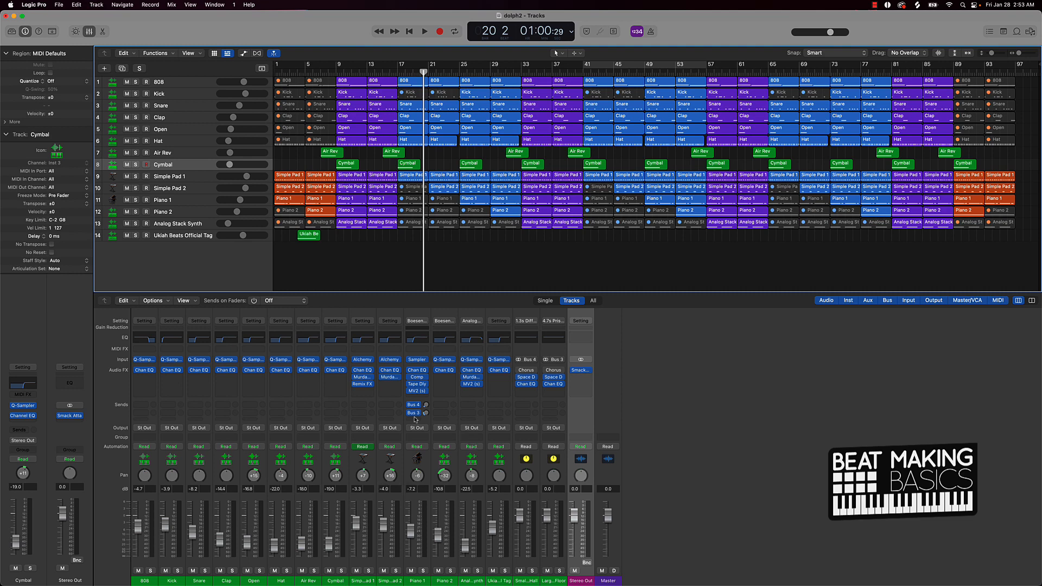
View the Murda Melodies effect on the Simple Pad 1 channel and close its window
{"action": "left_click", "coordinate": [364, 379]}
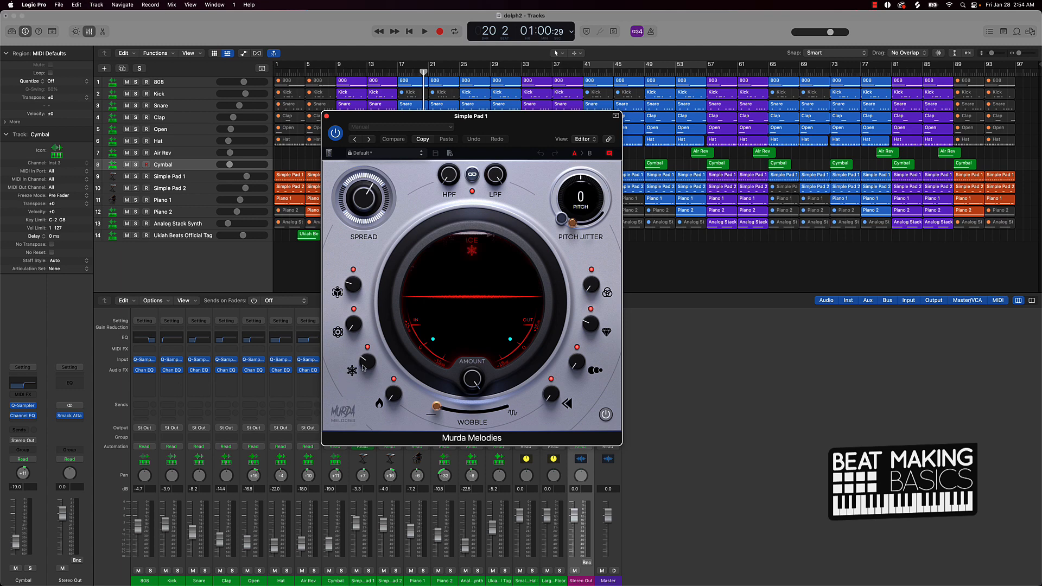
{"action": "mouse_move", "coordinate": [363, 368]}
{"action": "left_click", "coordinate": [327, 116]}
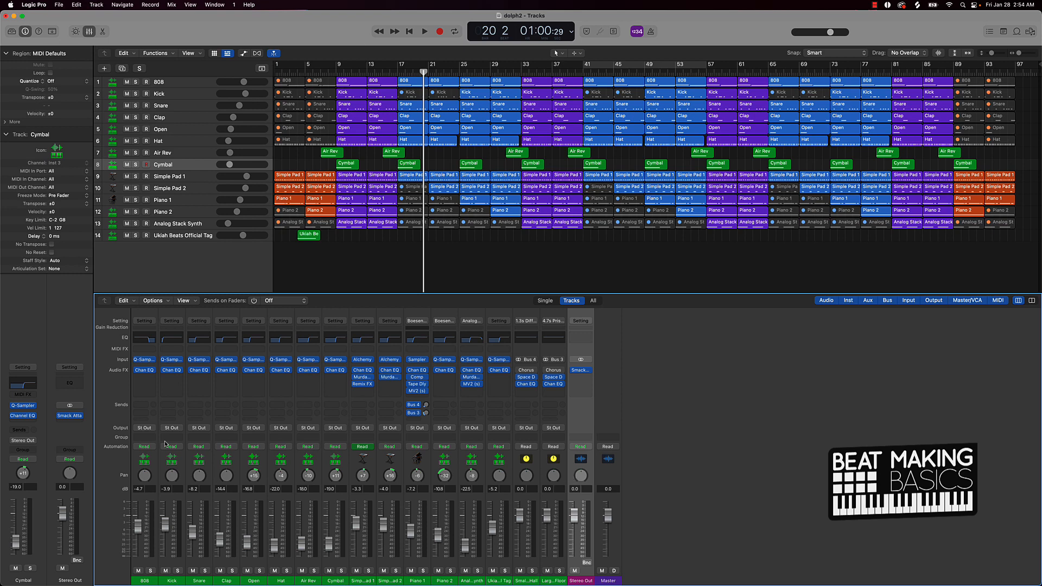
Select the mixer channels from 808 through the two reverb auxes, reduce the selection to the Bus 3 aux, and deselect the regions
{"action": "left_click_drag", "start_coordinate": [140, 458], "coordinate": [498, 473]}
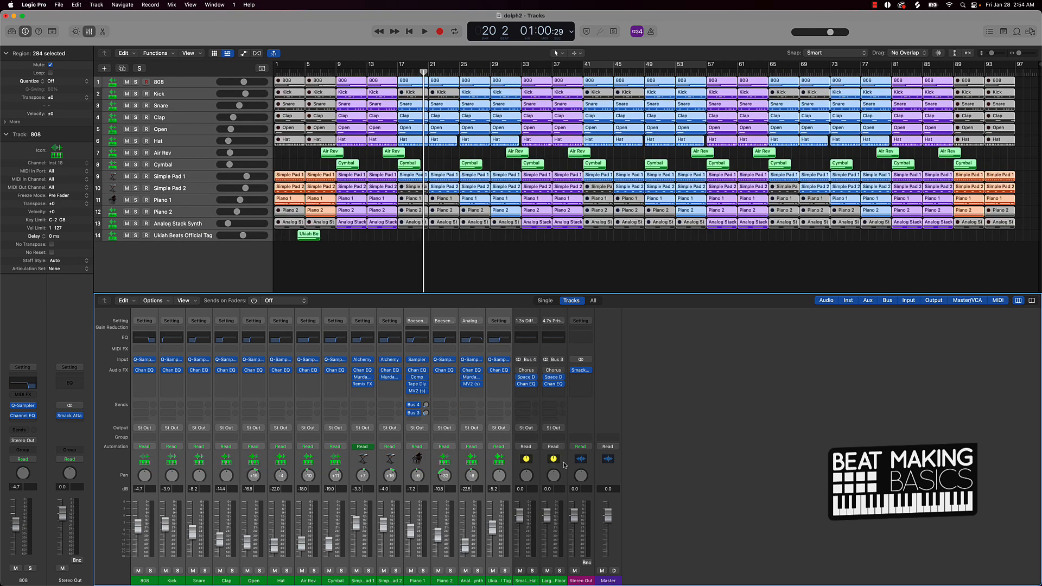
{"action": "left_click_drag", "start_coordinate": [565, 466], "coordinate": [142, 471]}
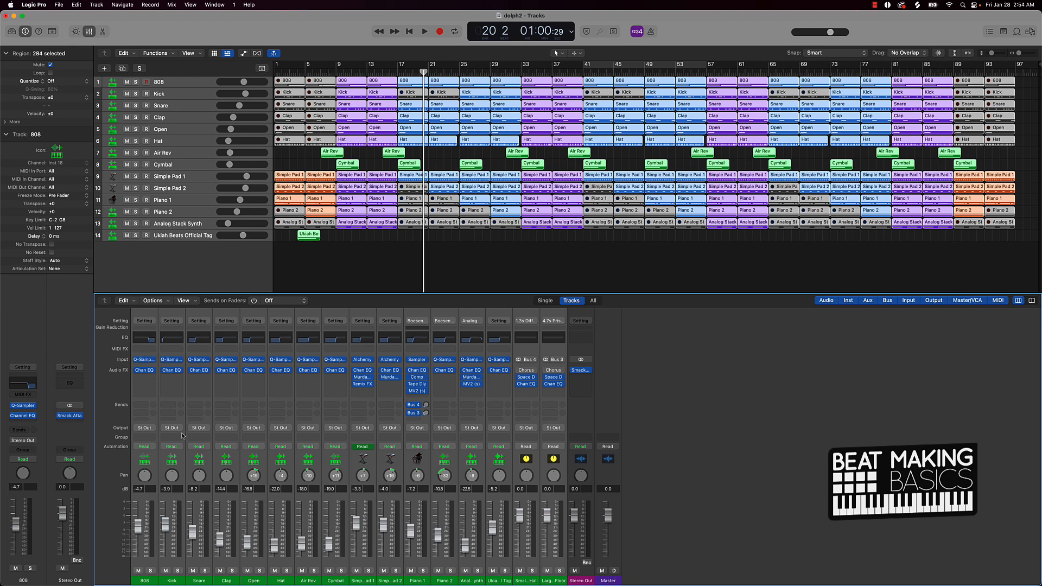
{"action": "left_click", "coordinate": [553, 459]}
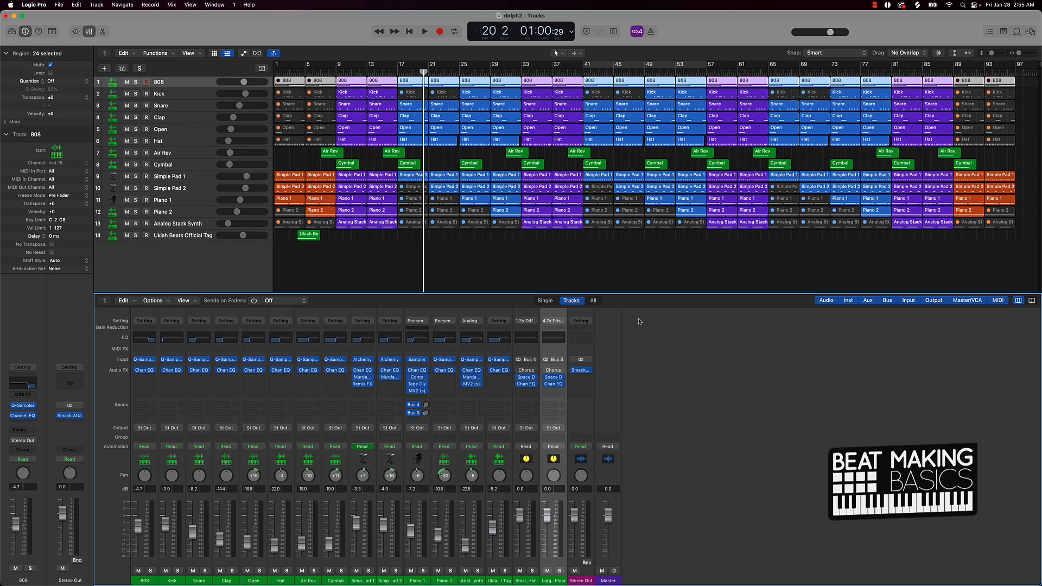
{"action": "left_click", "coordinate": [632, 247]}
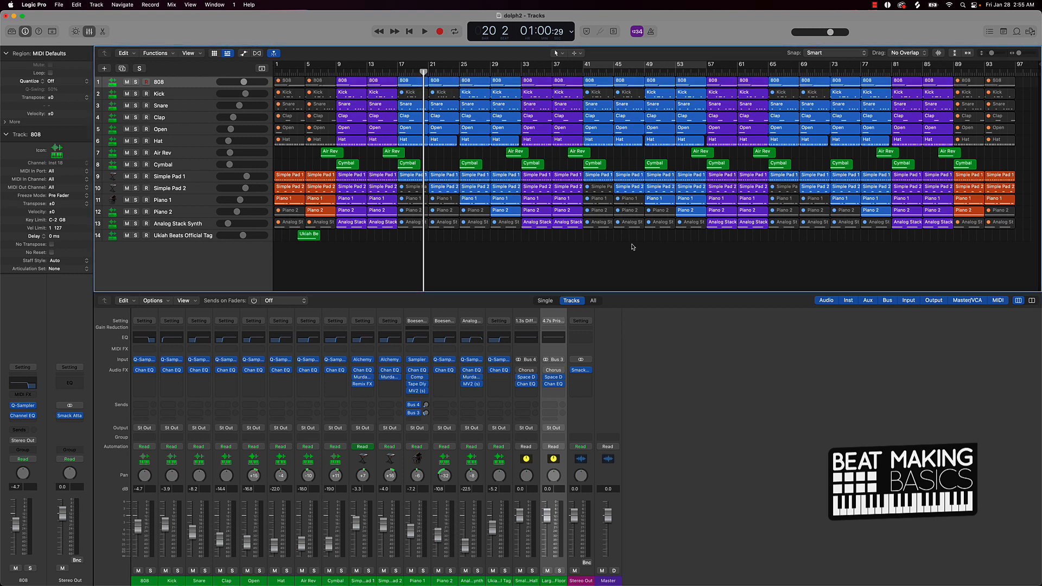